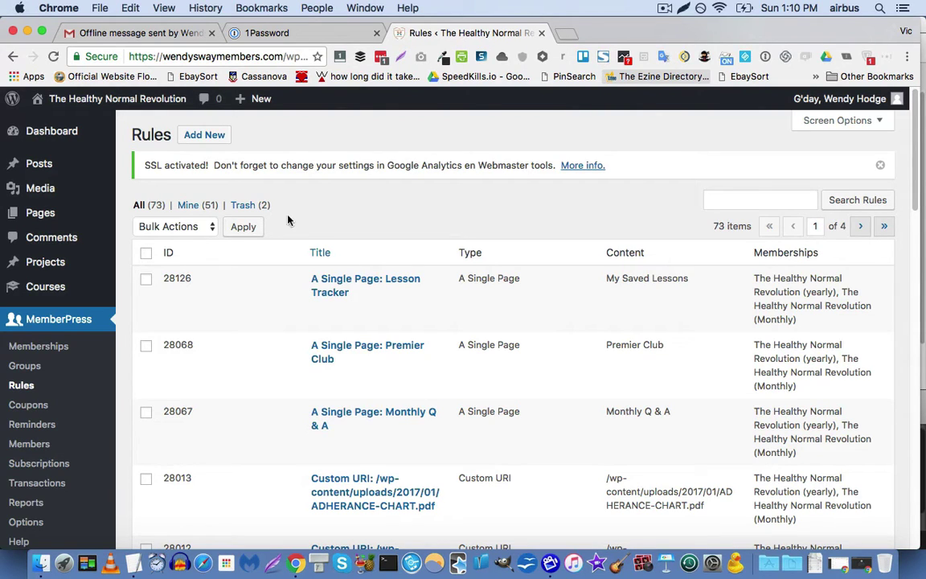
# Look through the first page of existing MemberPress rules, checking their types, protected content and memberships
pyautogui.moveTo(316, 346)
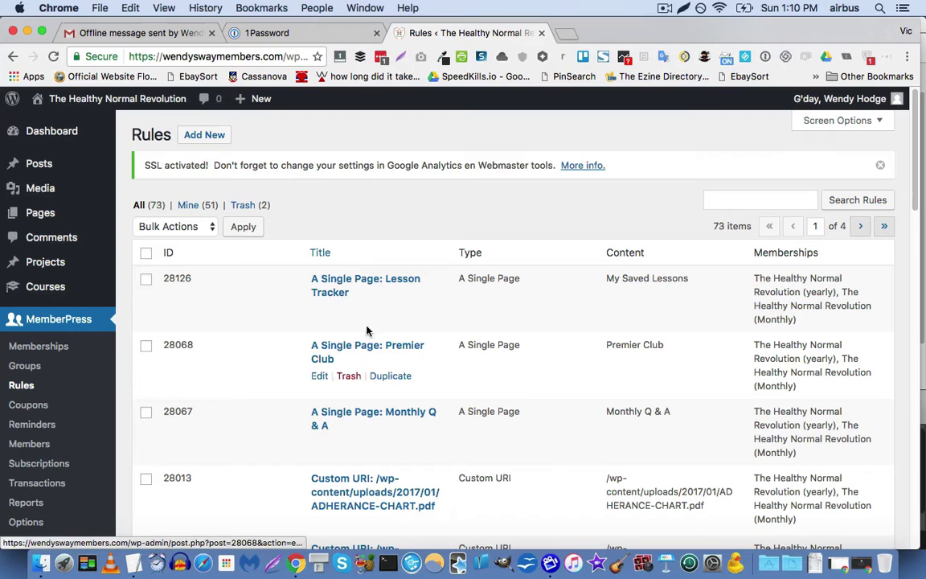
pyautogui.scroll(-3, 445, 306)
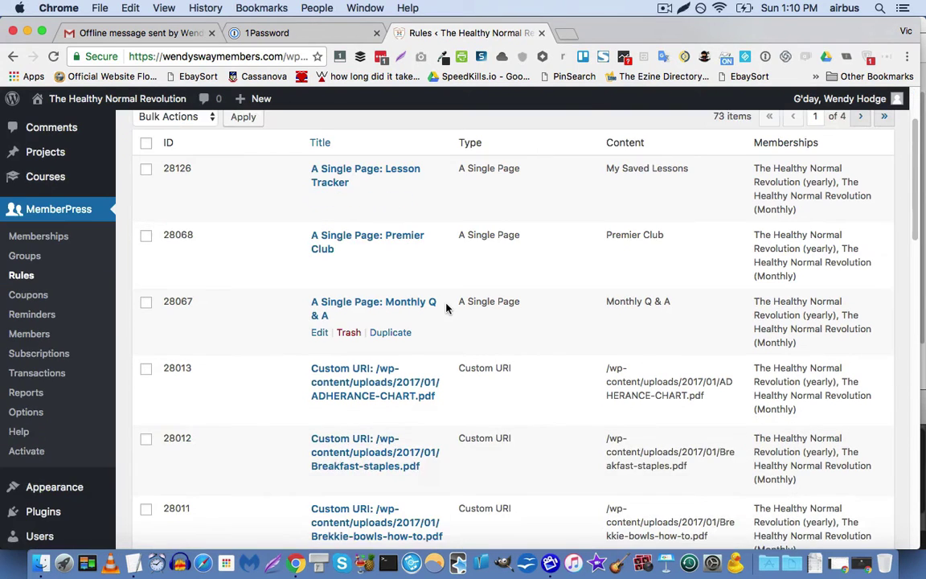
pyautogui.scroll(-1, 450, 317)
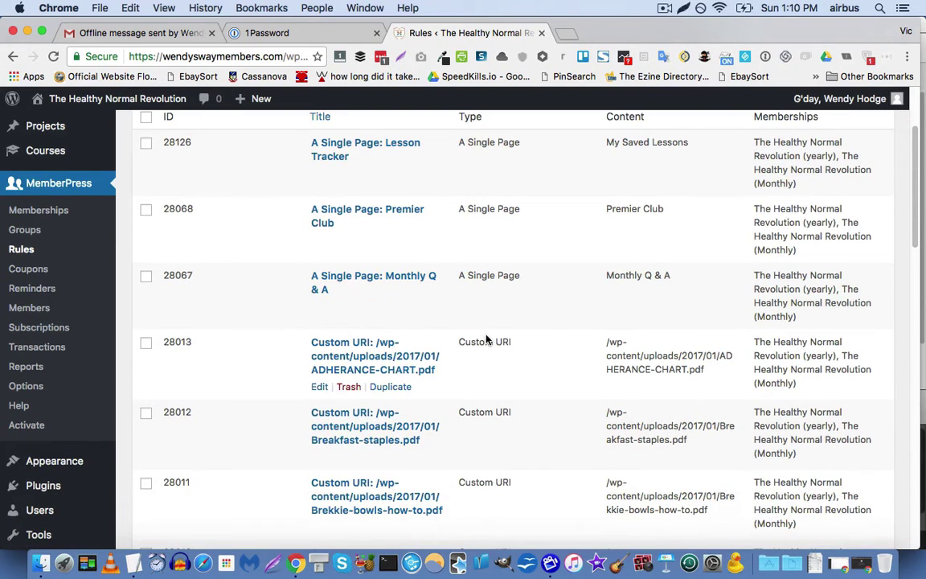
pyautogui.scroll(-20, 485, 340)
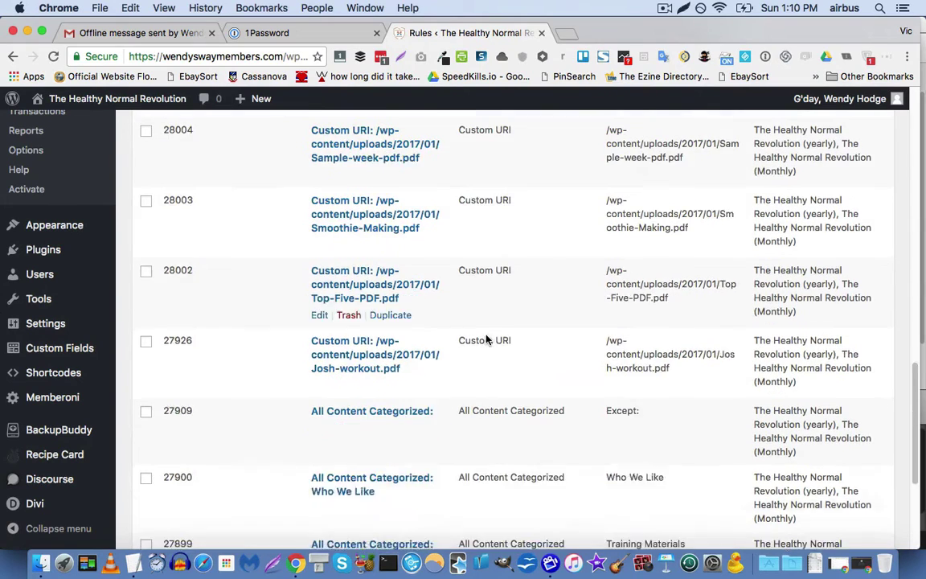
pyautogui.scroll(-3, 485, 339)
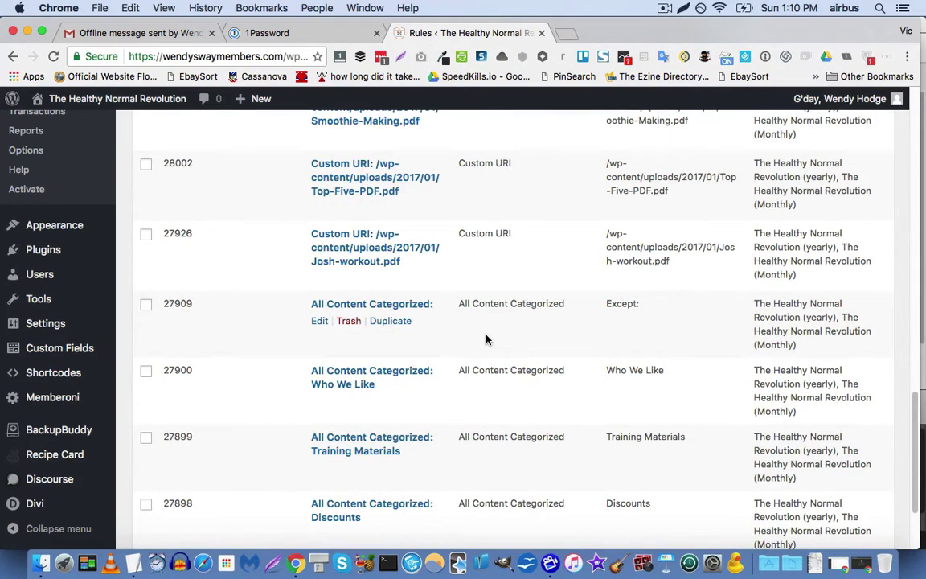
pyautogui.scroll(-5, 482, 338)
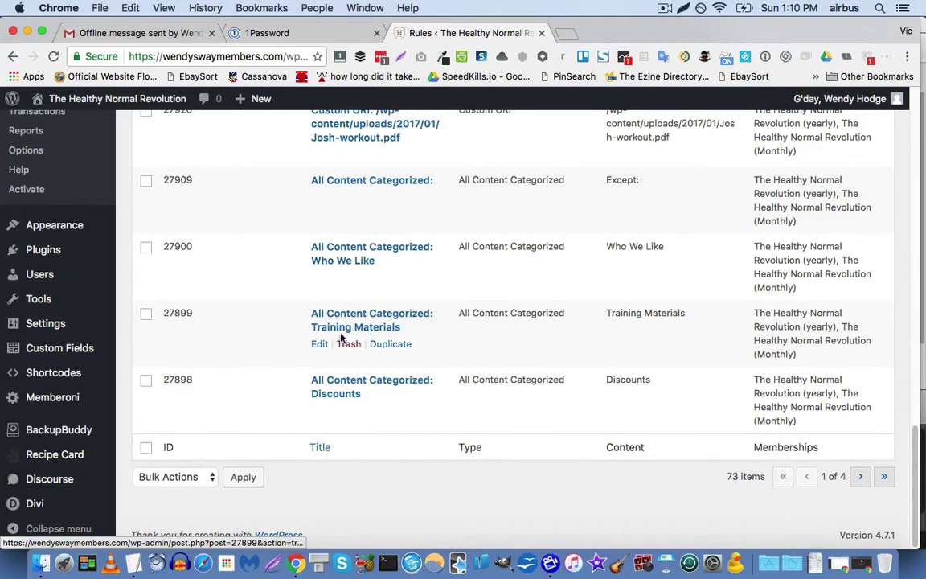
pyautogui.scroll(10, 361, 335)
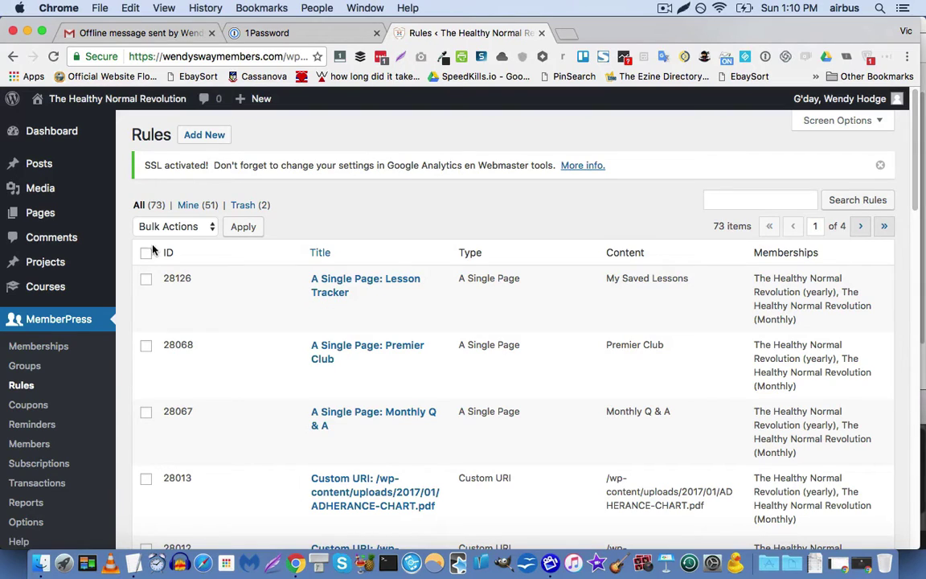
# Draft a new rule of type All Content Tagged for the tag gold, without saving it
pyautogui.click(196, 139)
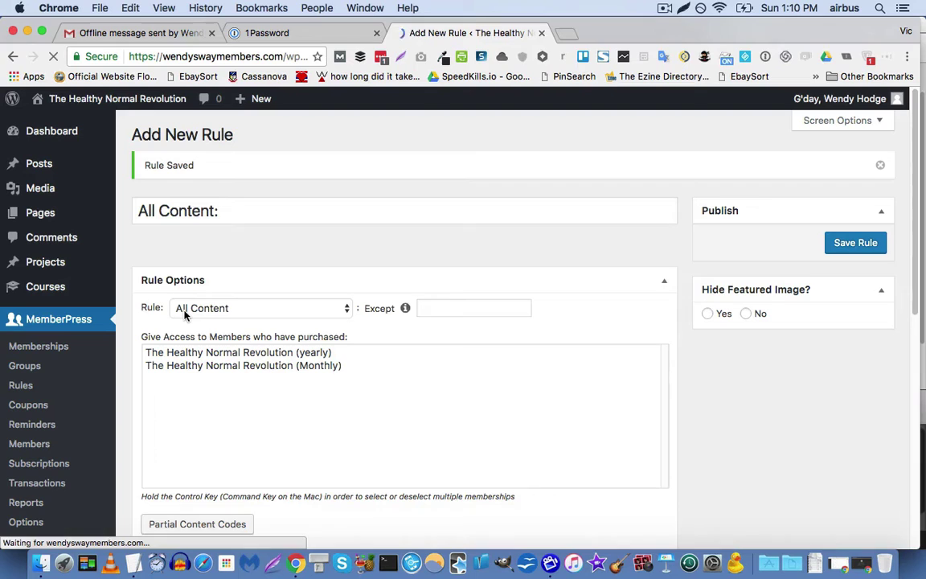
pyautogui.click(184, 314)
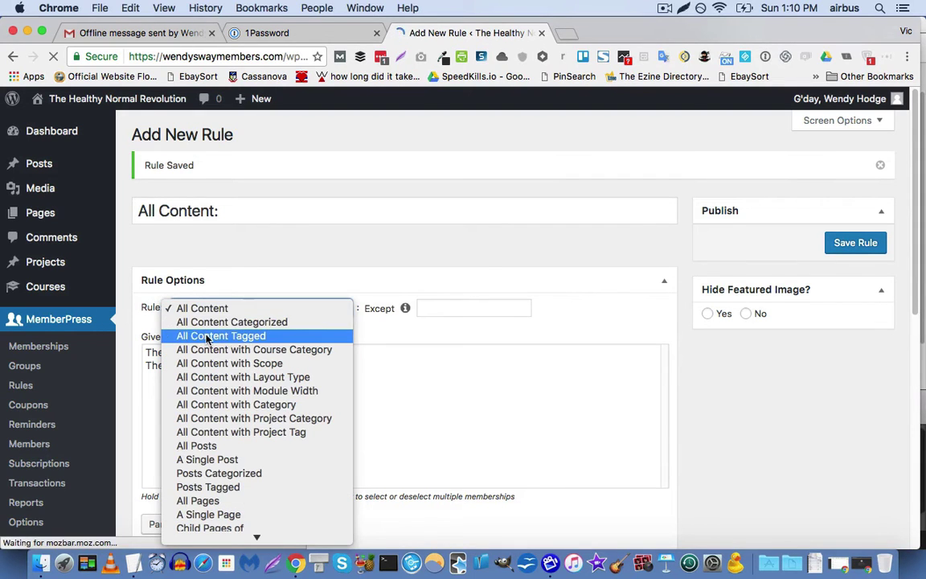
pyautogui.click(208, 336)
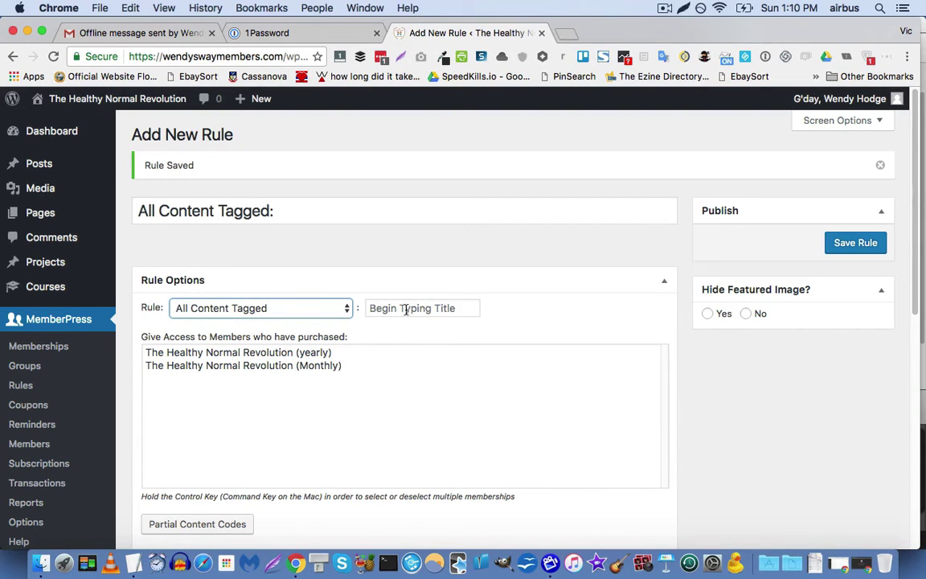
pyautogui.click(414, 307)
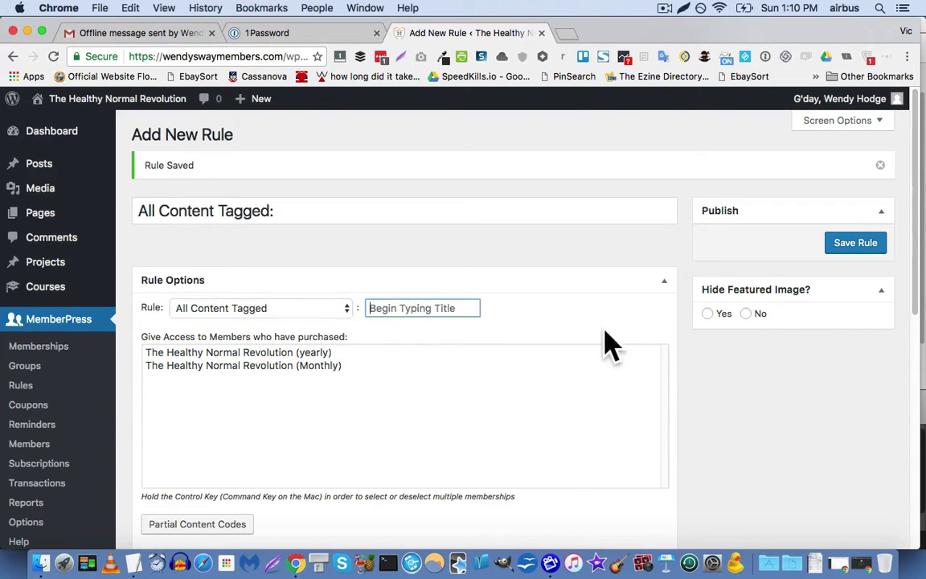
pyautogui.write('gold')
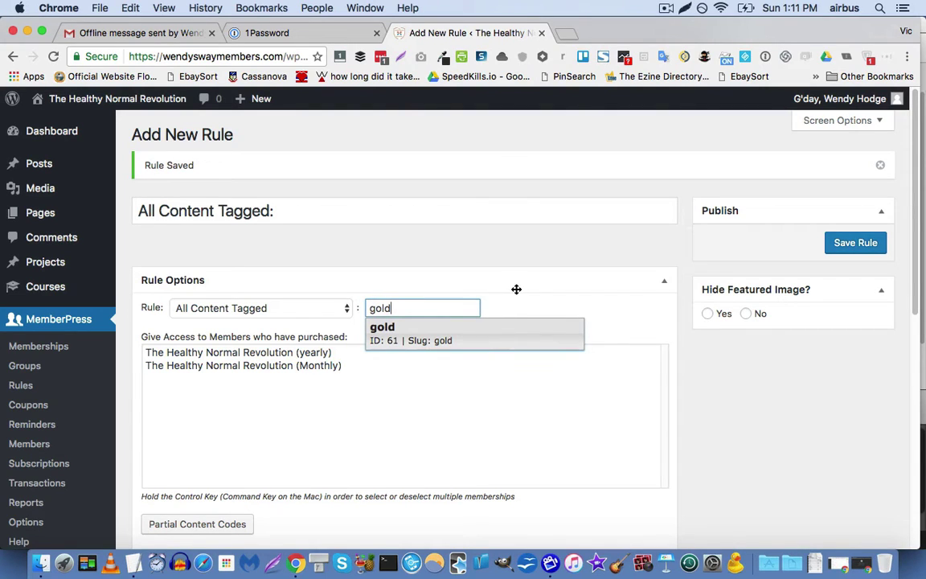
pyautogui.click(517, 258)
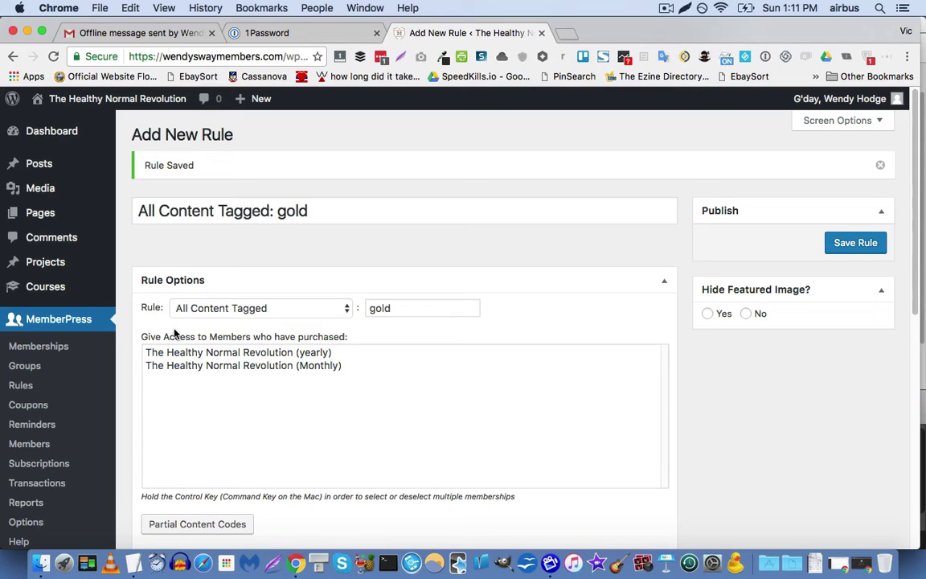
# Search the plugin directory for "tags pages", and install and activate the Tag Pages plugin
pyautogui.scroll(-5, 97, 289)
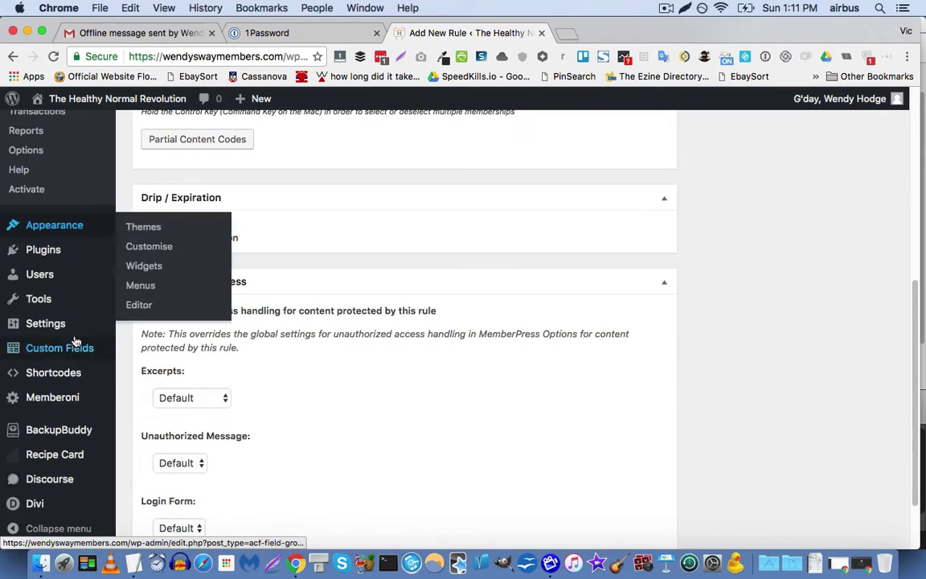
pyautogui.moveTo(62, 255)
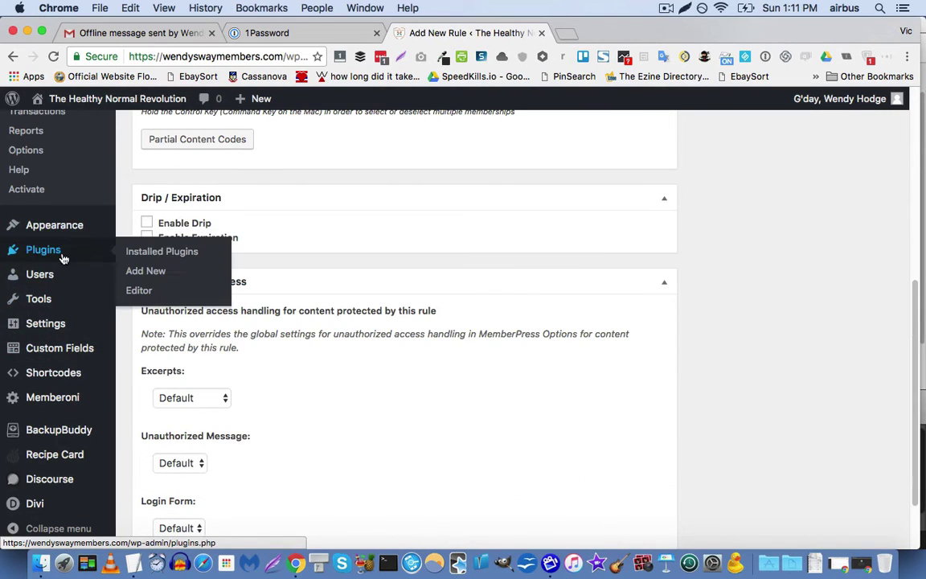
pyautogui.click(151, 273)
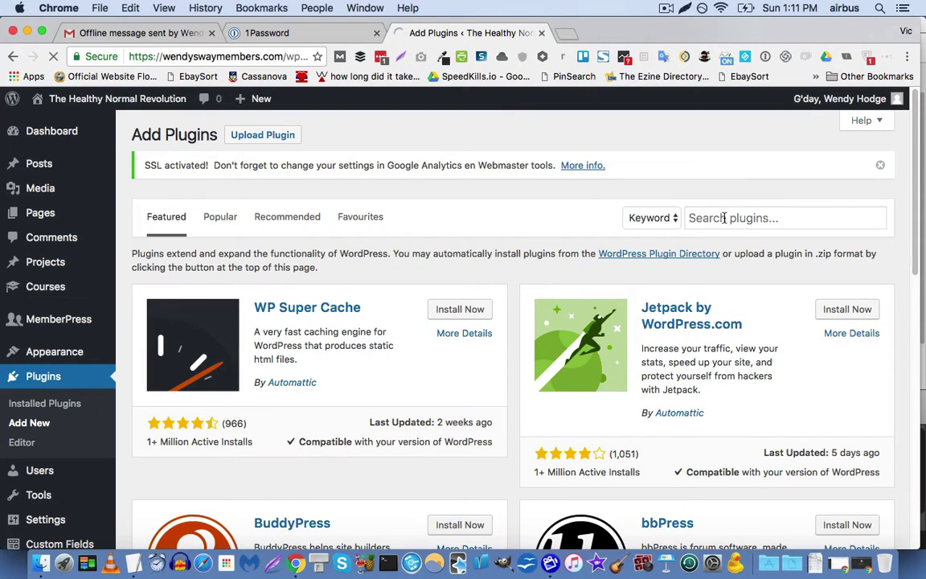
pyautogui.click(723, 217)
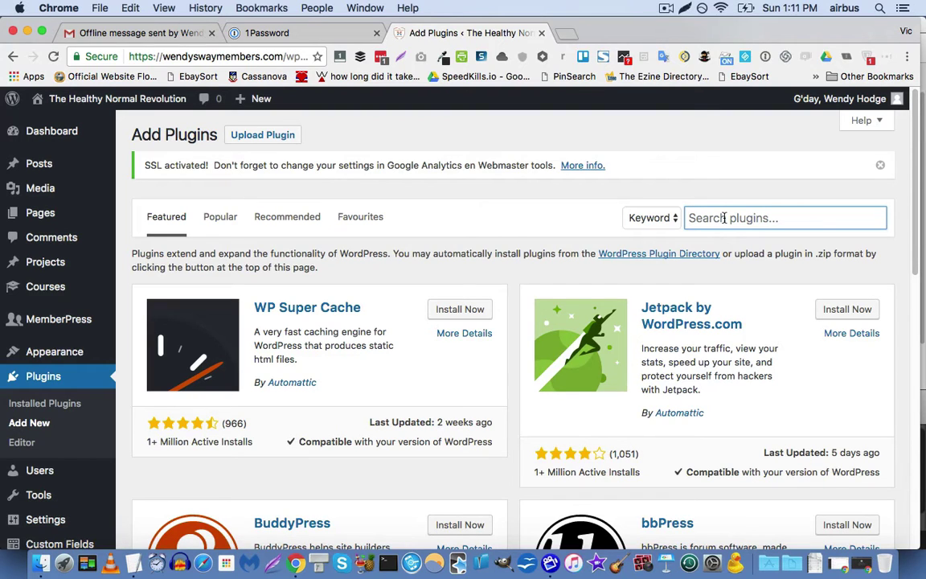
pyautogui.write('tags pages')
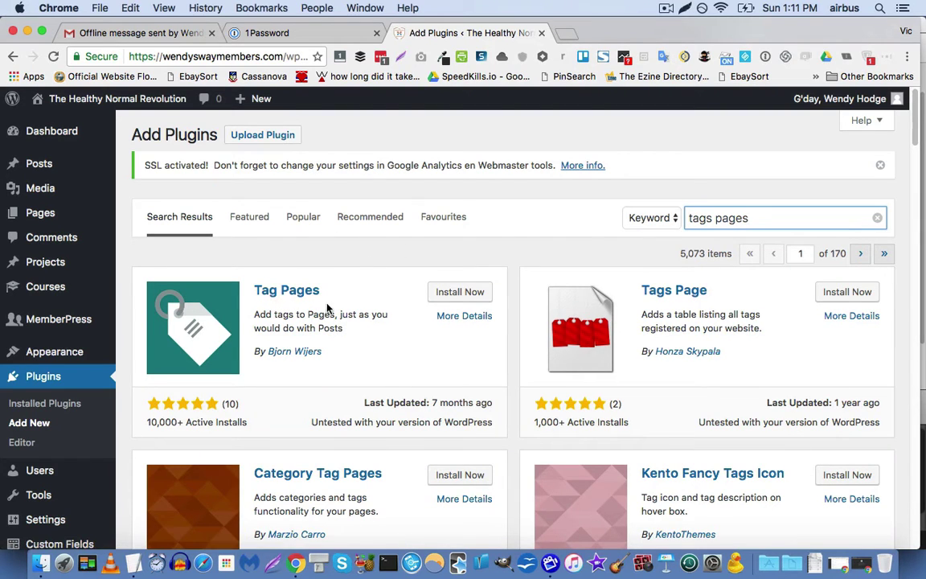
pyautogui.click(456, 299)
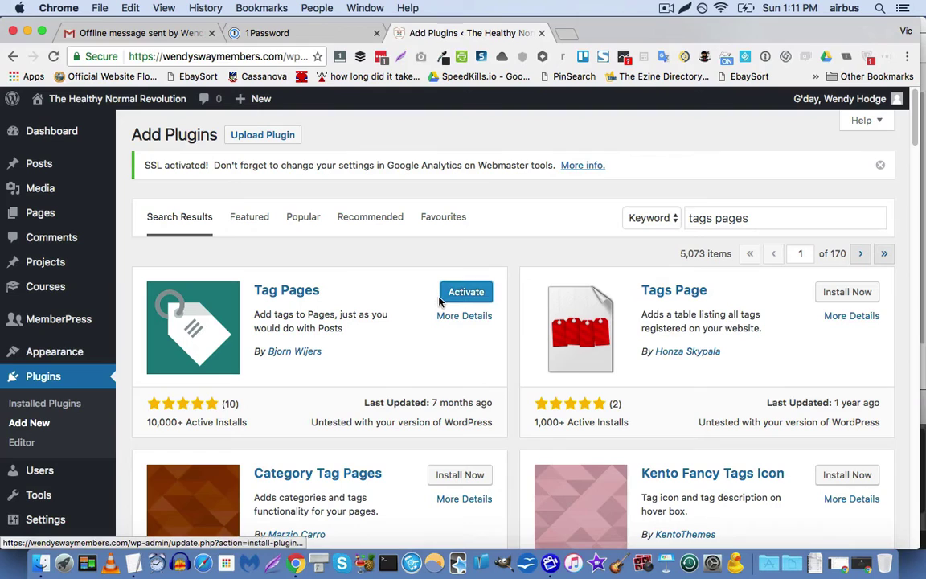
pyautogui.click(463, 294)
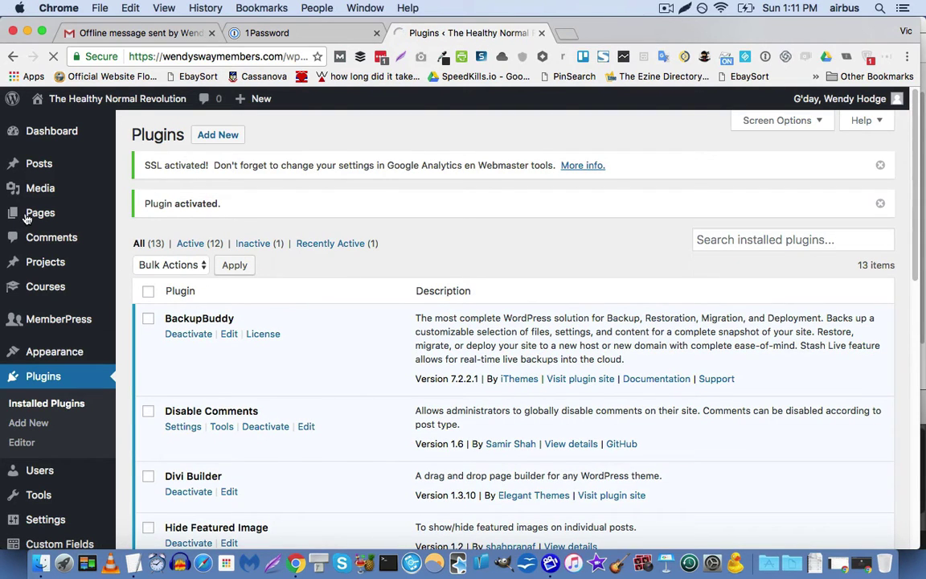
# Quick-edit the Contact Support page and enter the tags bronze, silver, gold, platinum
pyautogui.click(29, 216)
pyautogui.moveTo(29, 216)
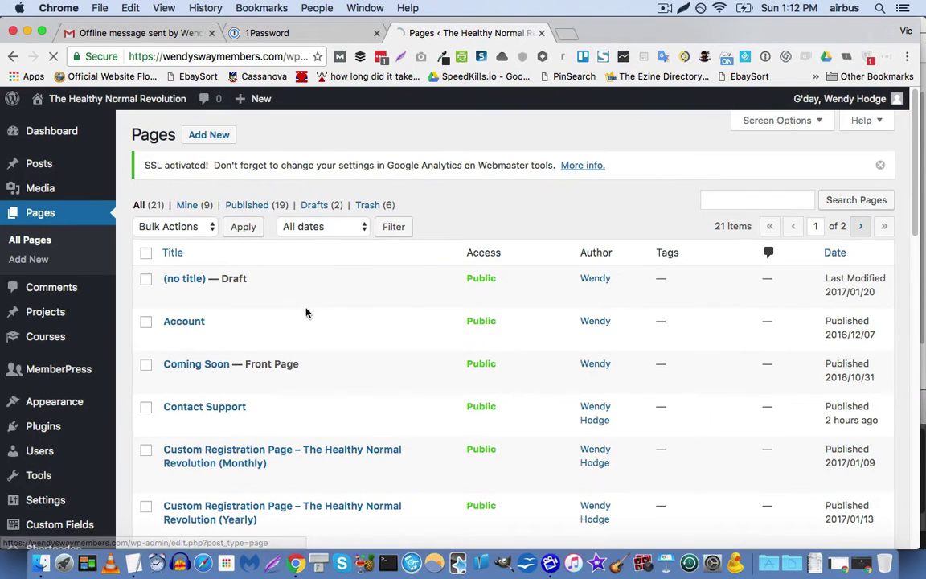
pyautogui.scroll(-2, 317, 300)
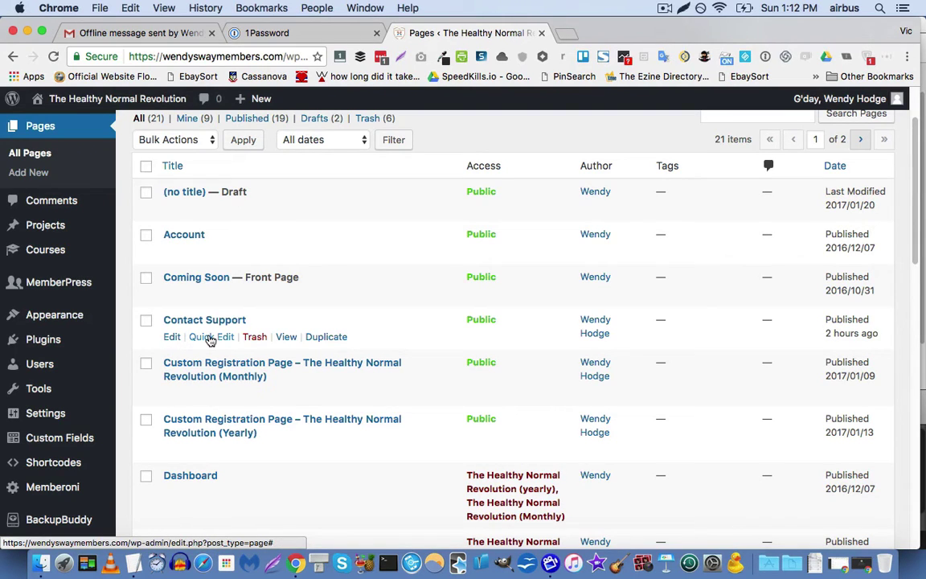
pyautogui.click(211, 337)
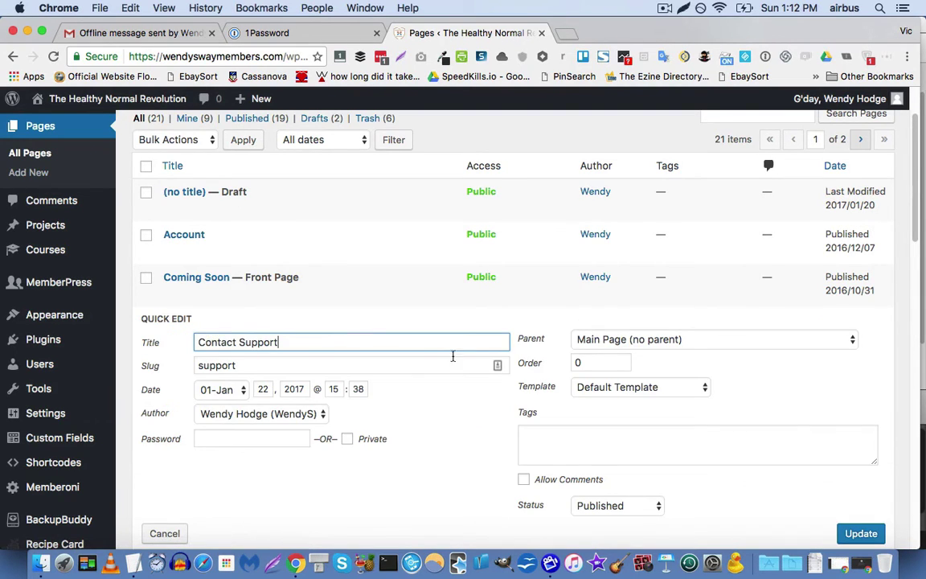
pyautogui.scroll(-2, 483, 409)
pyautogui.click(529, 371)
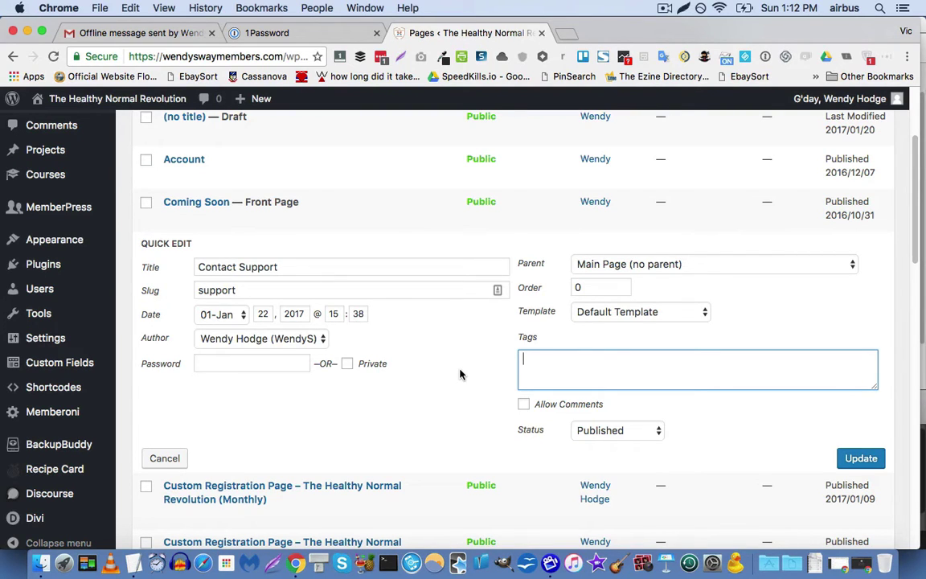
pyautogui.write('bronze, silver, gold, ')
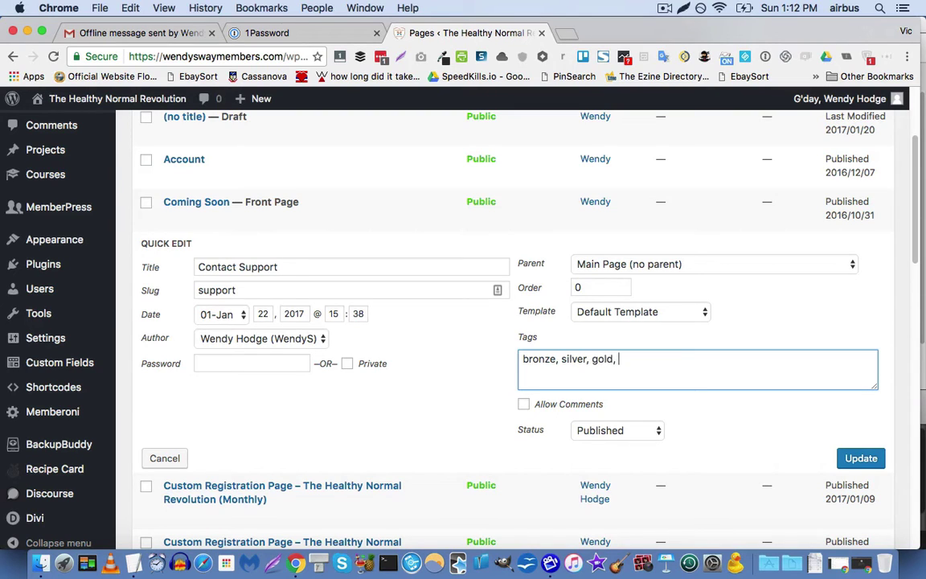
pyautogui.write('platinum')
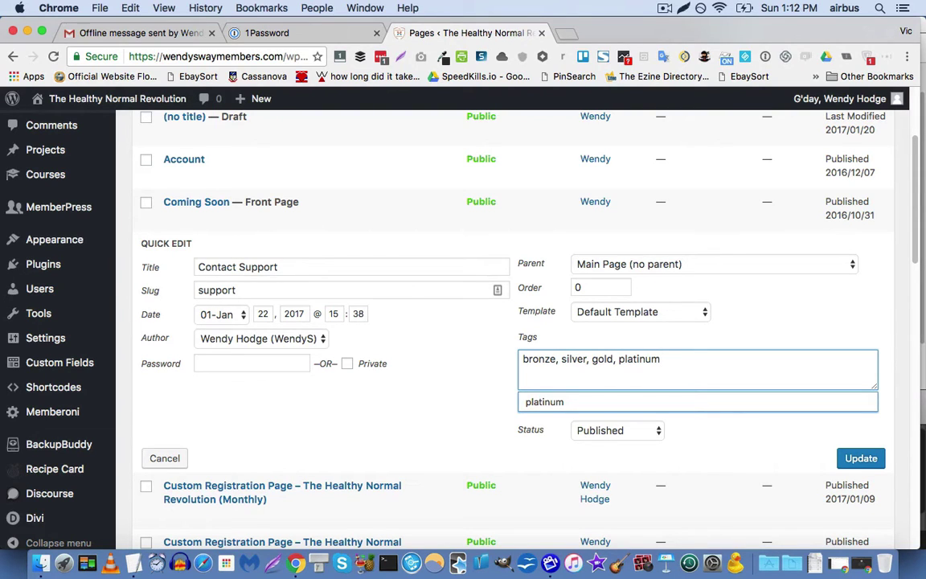
# Remove bronze and silver from the Contact Support page's tags and update the page
pyautogui.moveTo(592, 359); pyautogui.dragTo(523, 359)
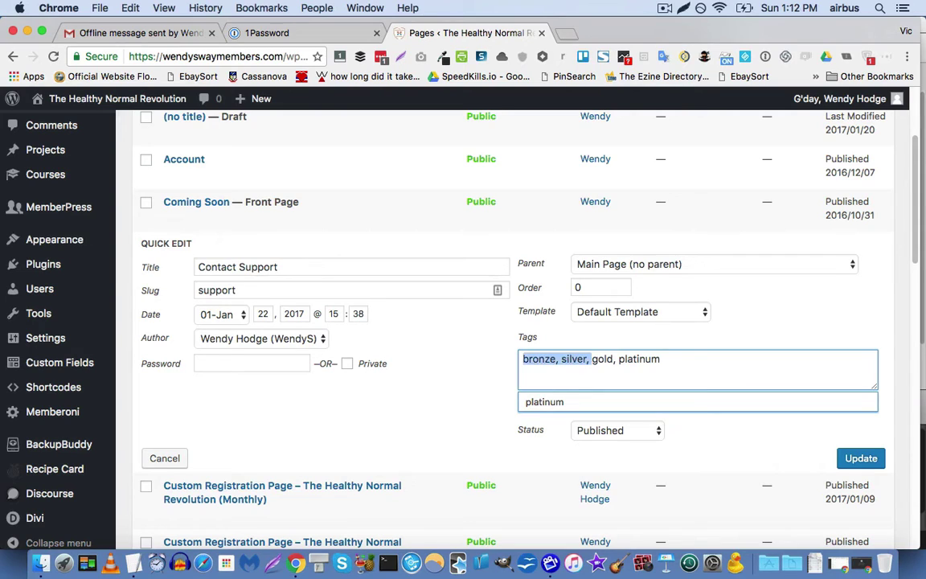
pyautogui.press('BackSpace')
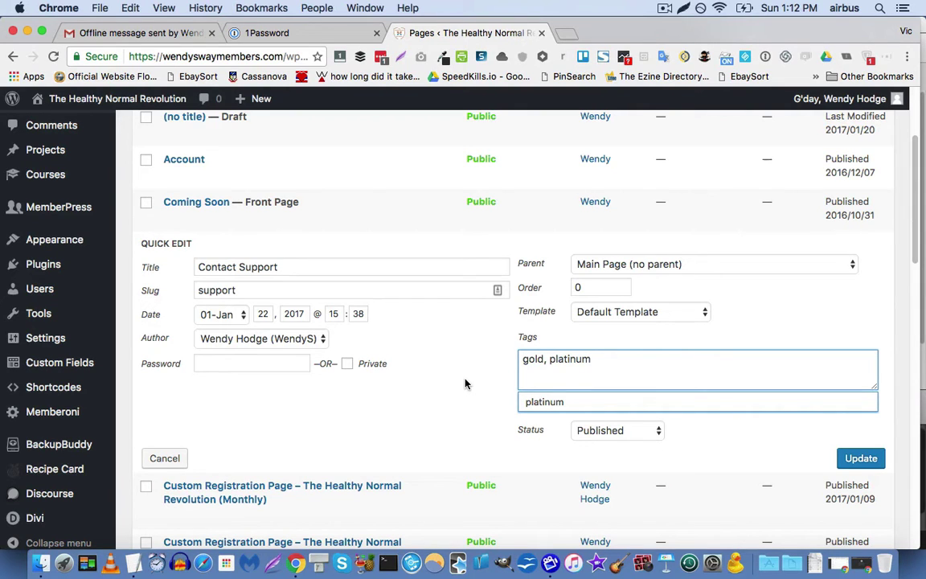
pyautogui.click(847, 459)
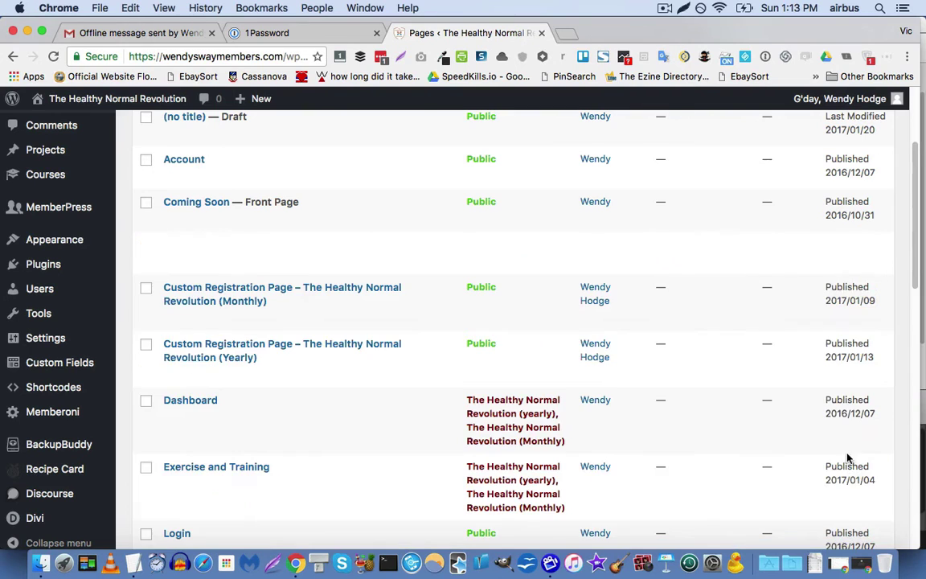
pyautogui.scroll(3, 400, 320)
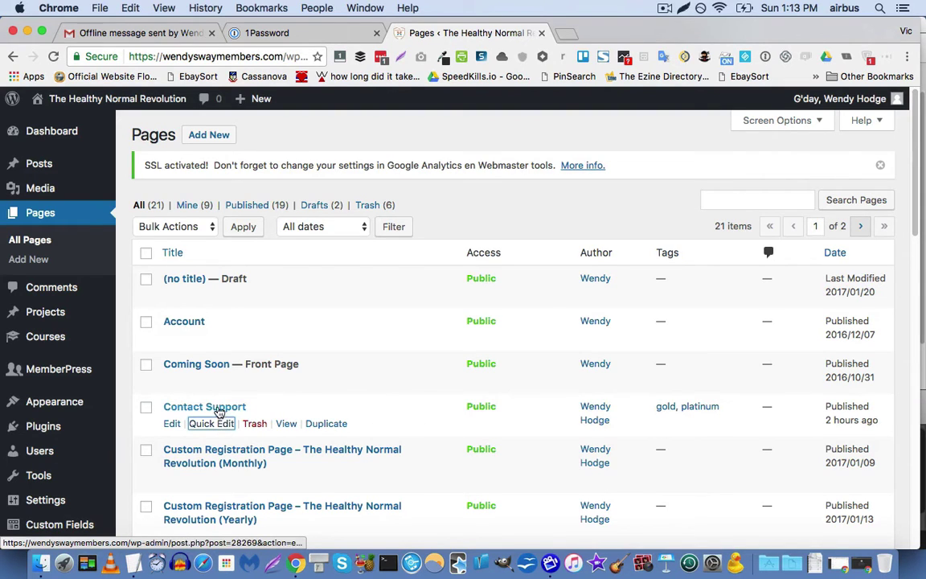
# Start a new MemberPress rule of type All Content Tagged and choose the existing tag gold for it
pyautogui.moveTo(64, 365)
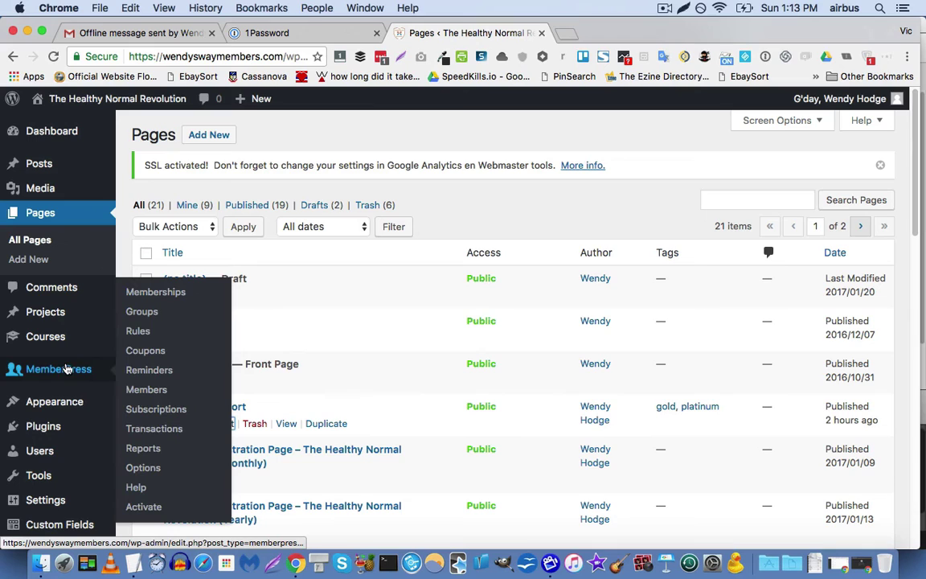
pyautogui.click(132, 336)
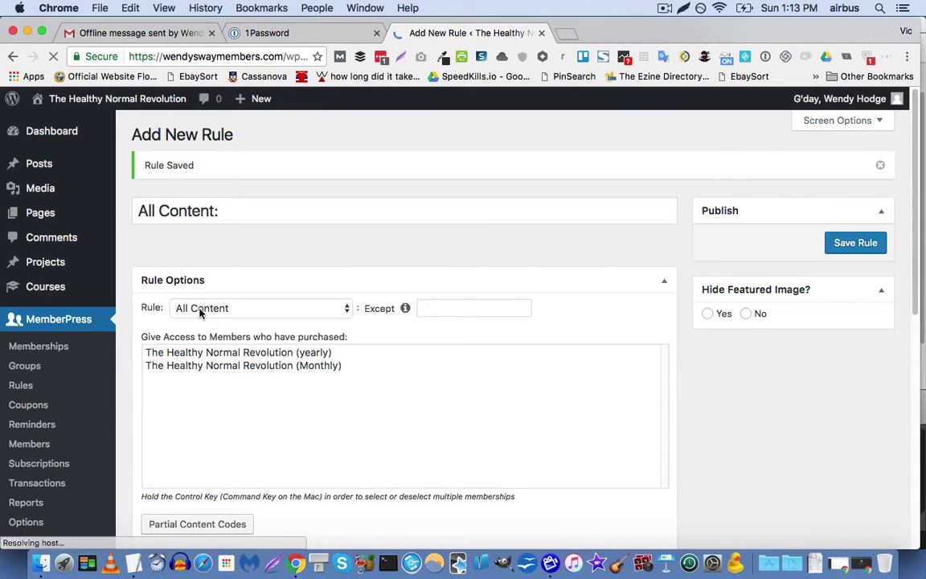
pyautogui.click(200, 311)
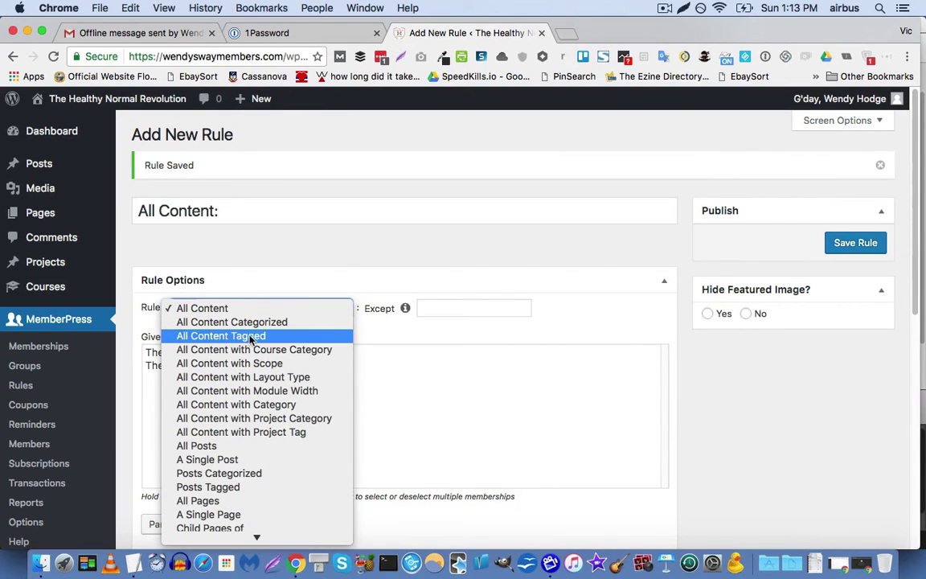
pyautogui.click(274, 336)
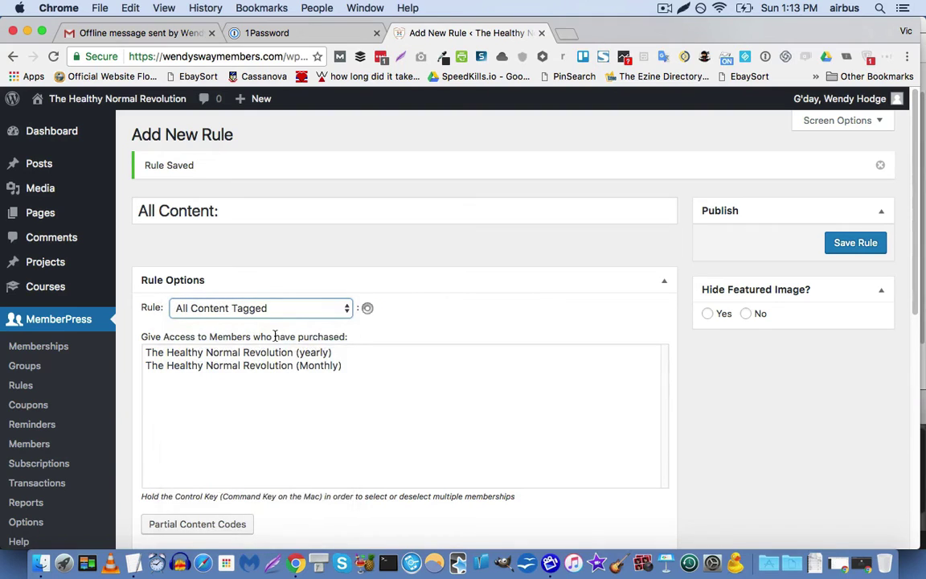
pyautogui.click(386, 309)
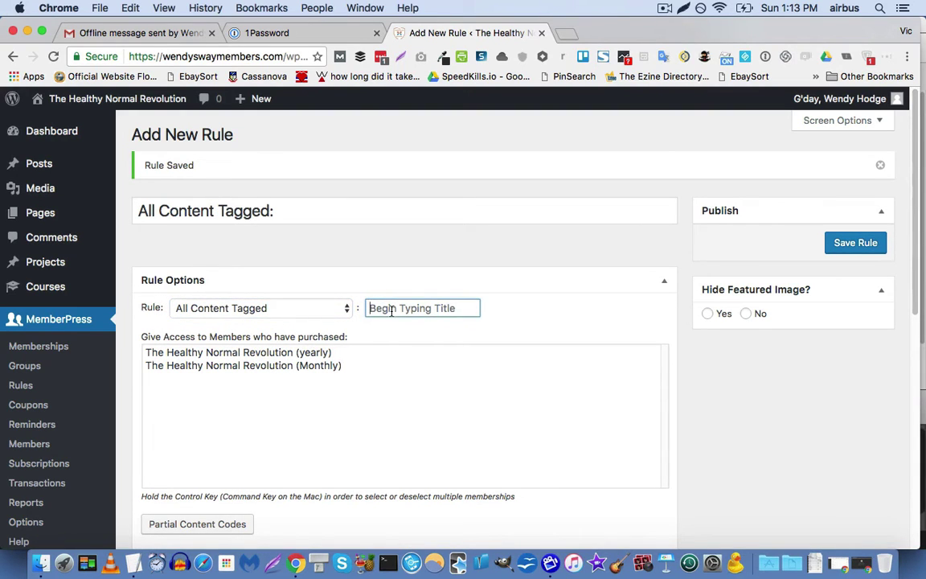
pyautogui.write('gold')
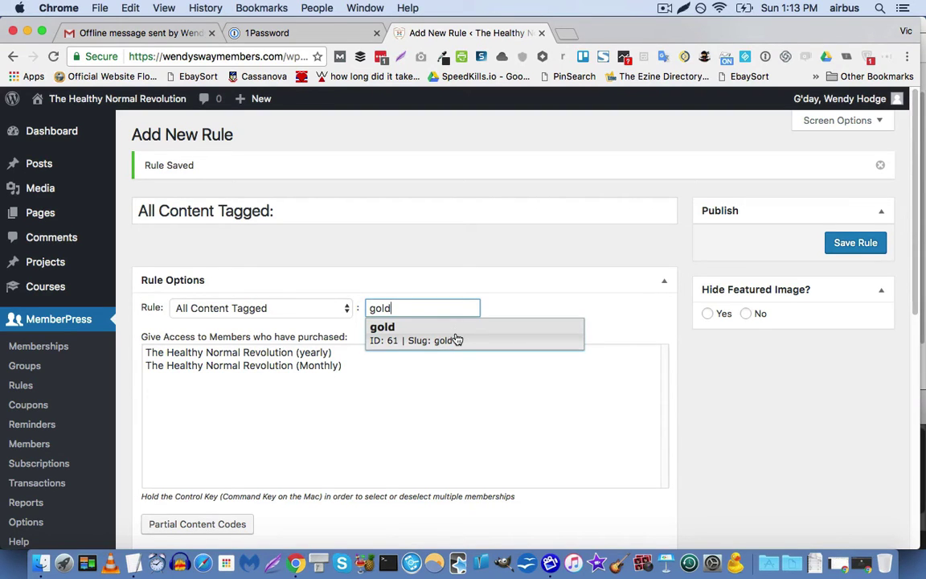
pyautogui.click(455, 340)
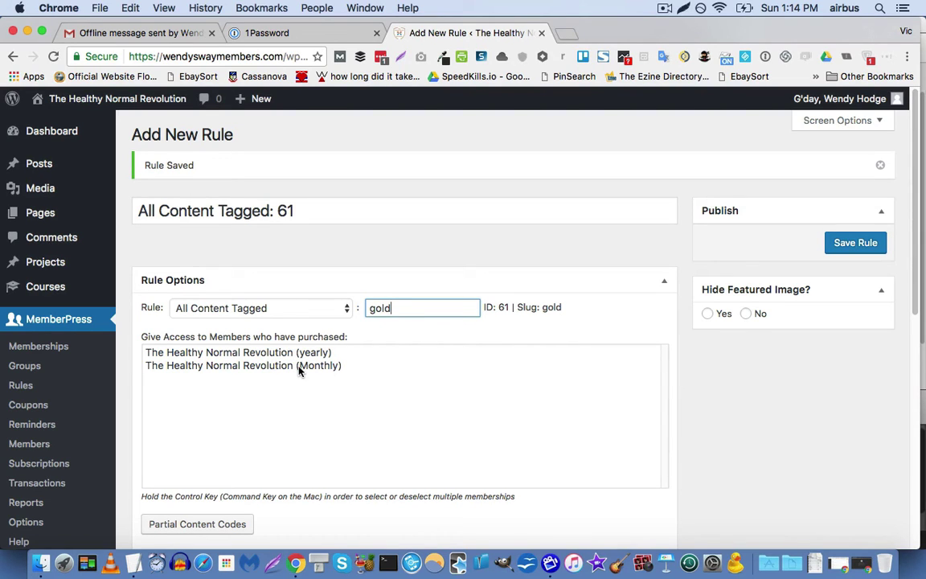
# Give access under the gold tag rule to members who purchased The Healthy Normal Revolution (Monthly)
pyautogui.doubleClick(399, 308)
pyautogui.click(235, 354)
pyautogui.click(228, 366)
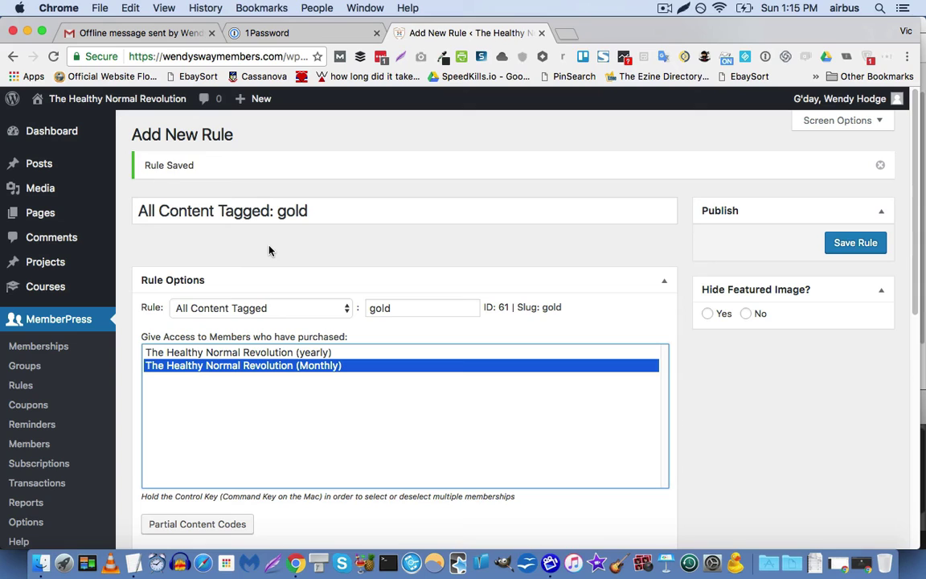
pyautogui.click(225, 354)
pyautogui.click(195, 368)
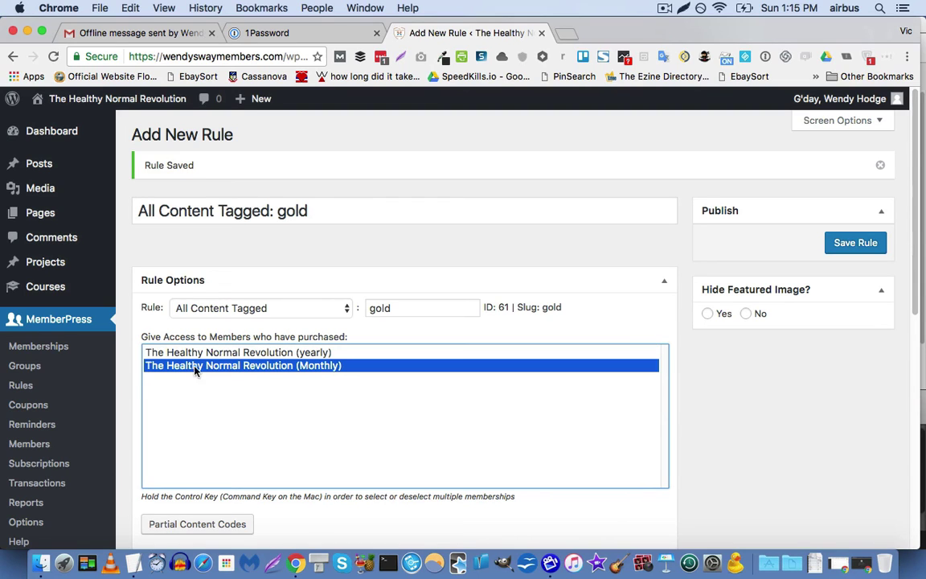
pyautogui.click(124, 391)
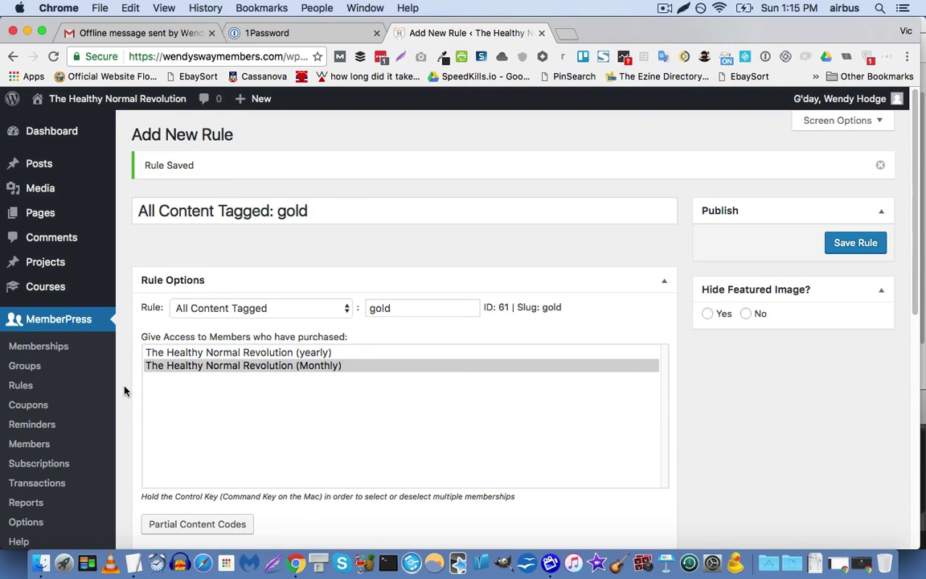
pyautogui.click(663, 9)
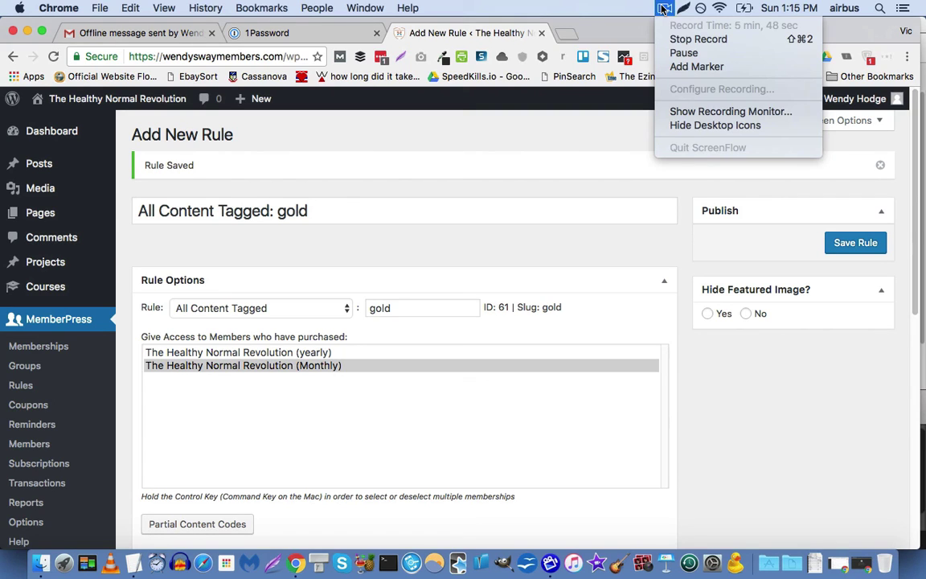